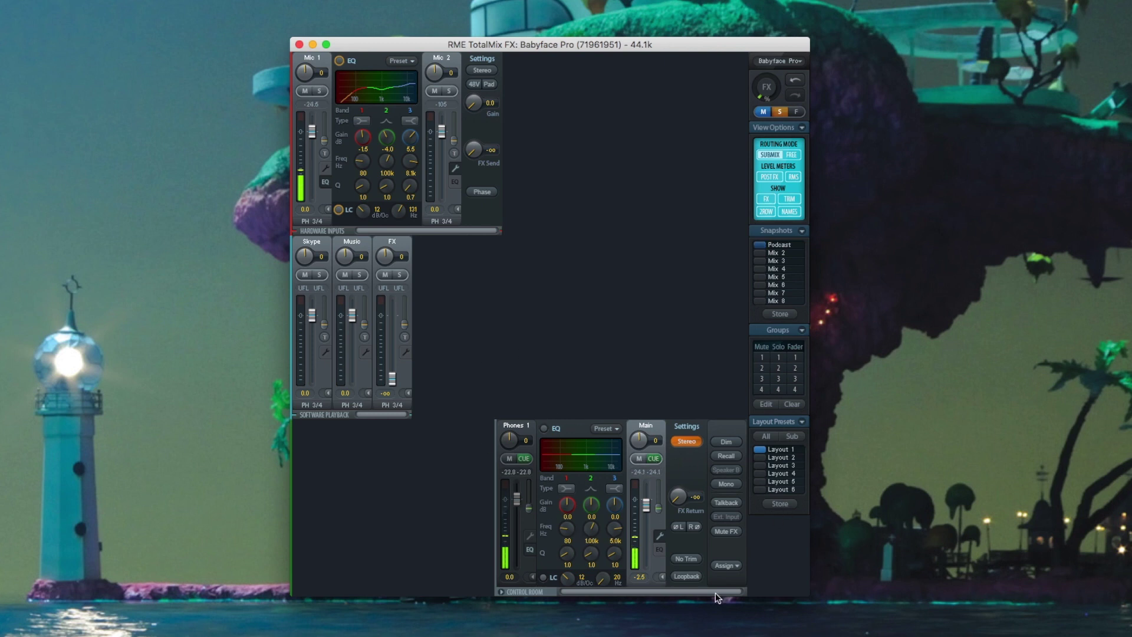
- Check the Phones 1 submix, return to the Main submix, and switch off Mic 1's EQ
left_click(515, 439)
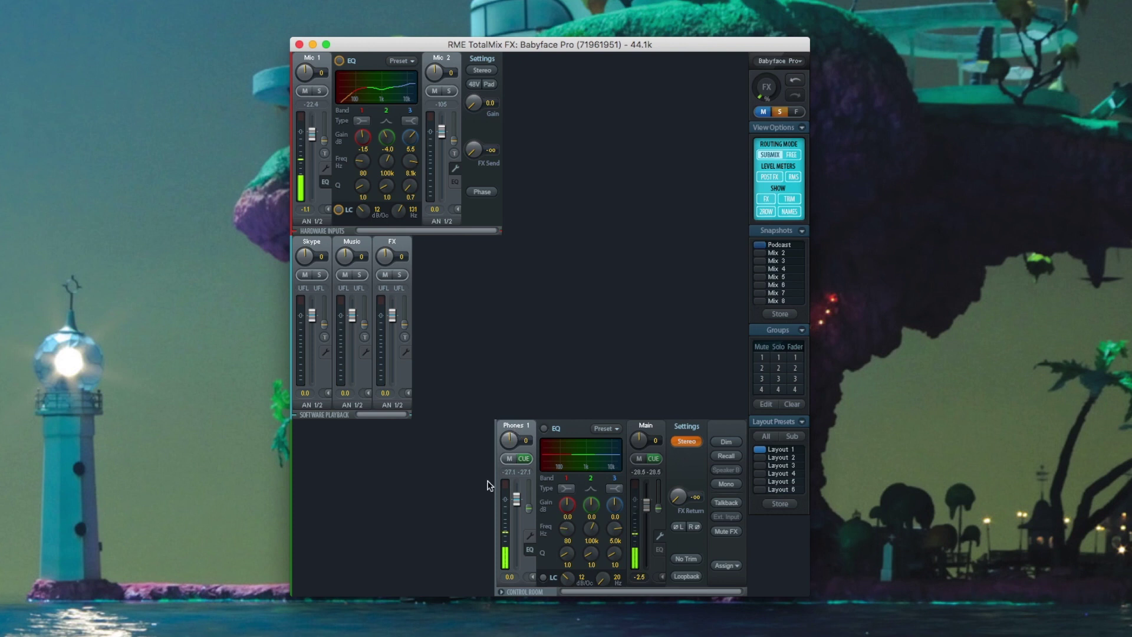
left_click(645, 425)
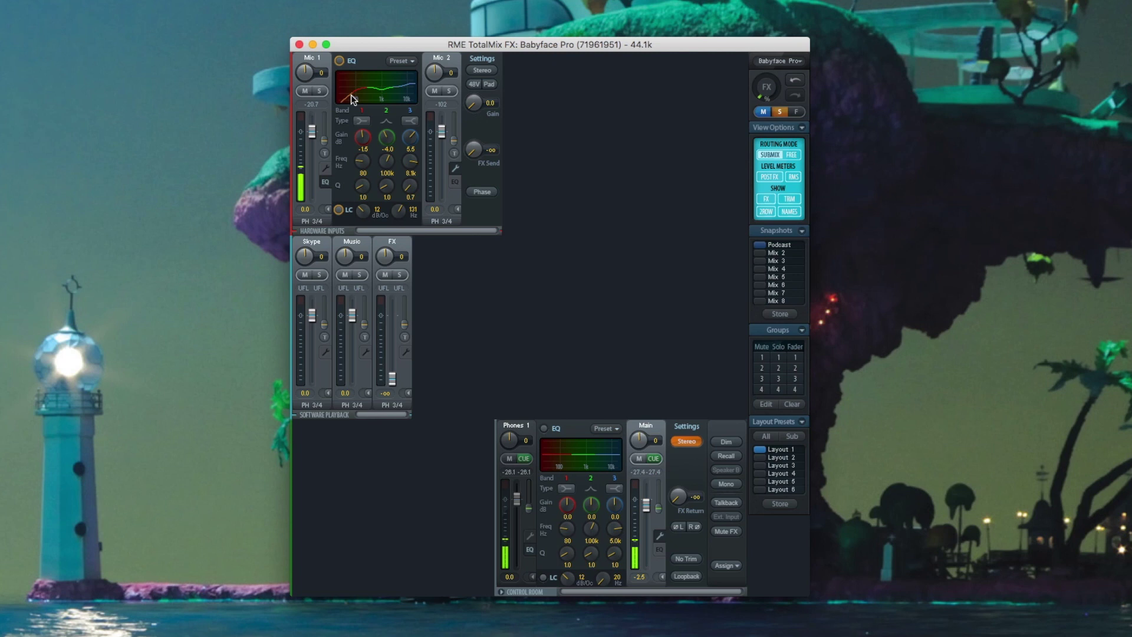
left_click(340, 62)
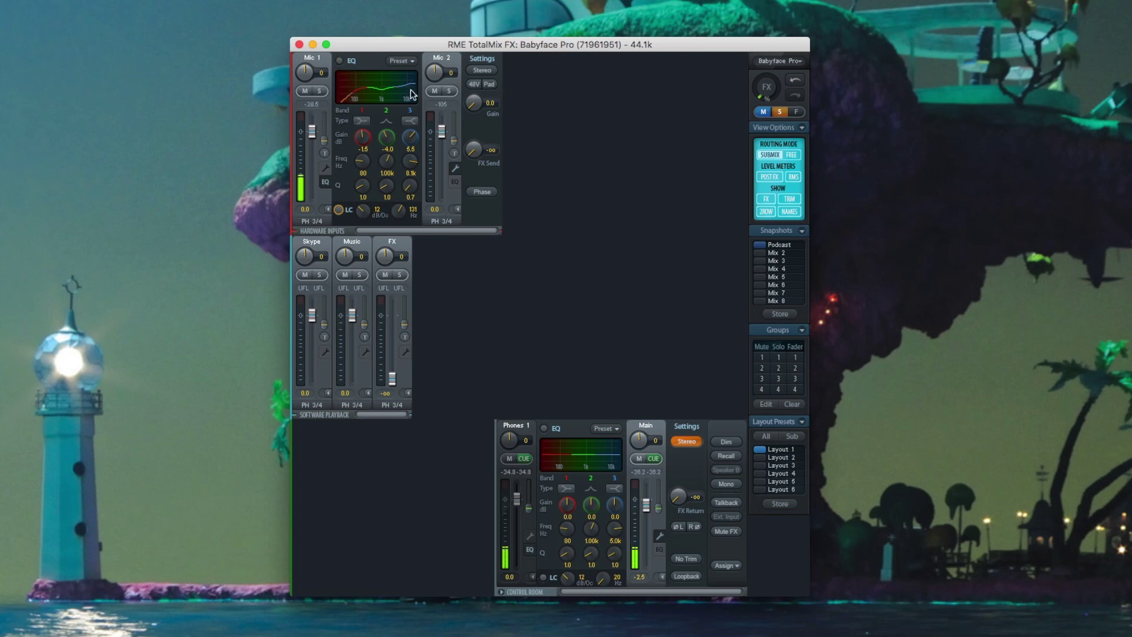